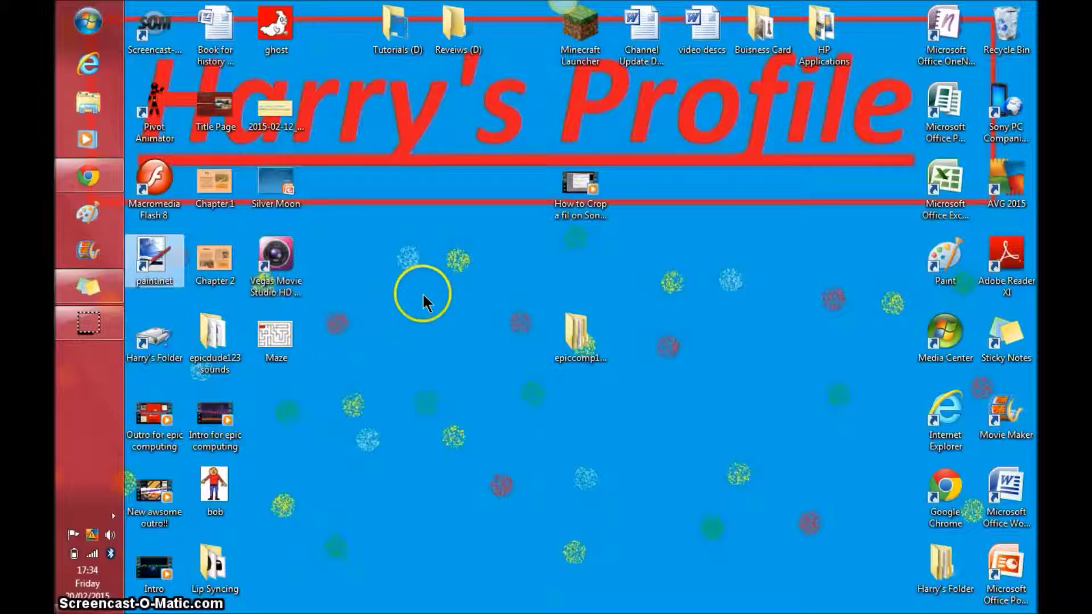
# - Launch paint.net with a blank canvas and undo a stray test line
pyautogui.doubleClick(178, 267)
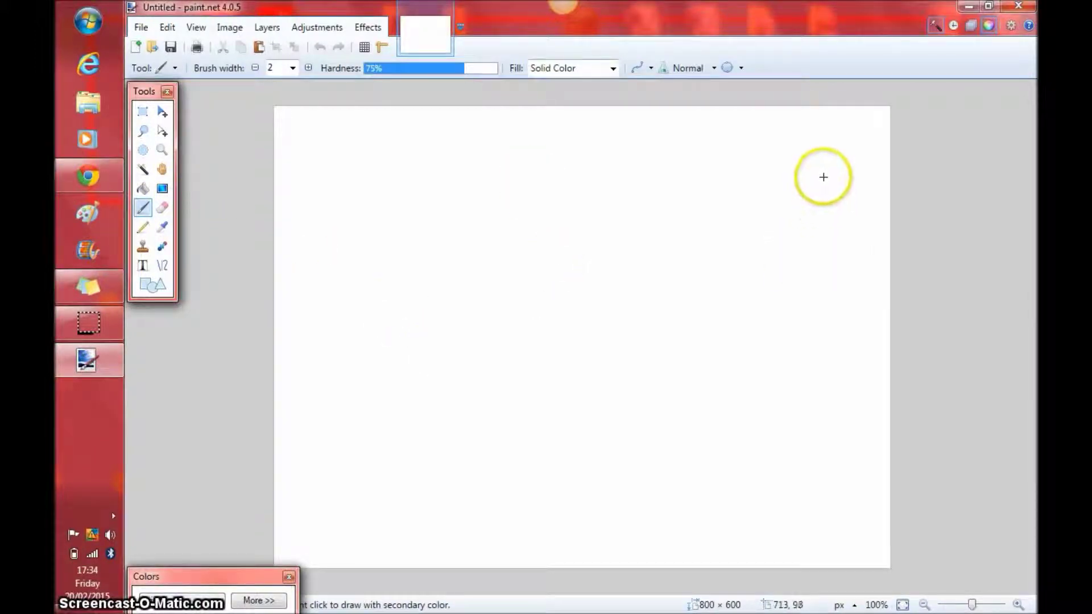
pyautogui.moveTo(824, 170); pyautogui.dragTo(523, 123)
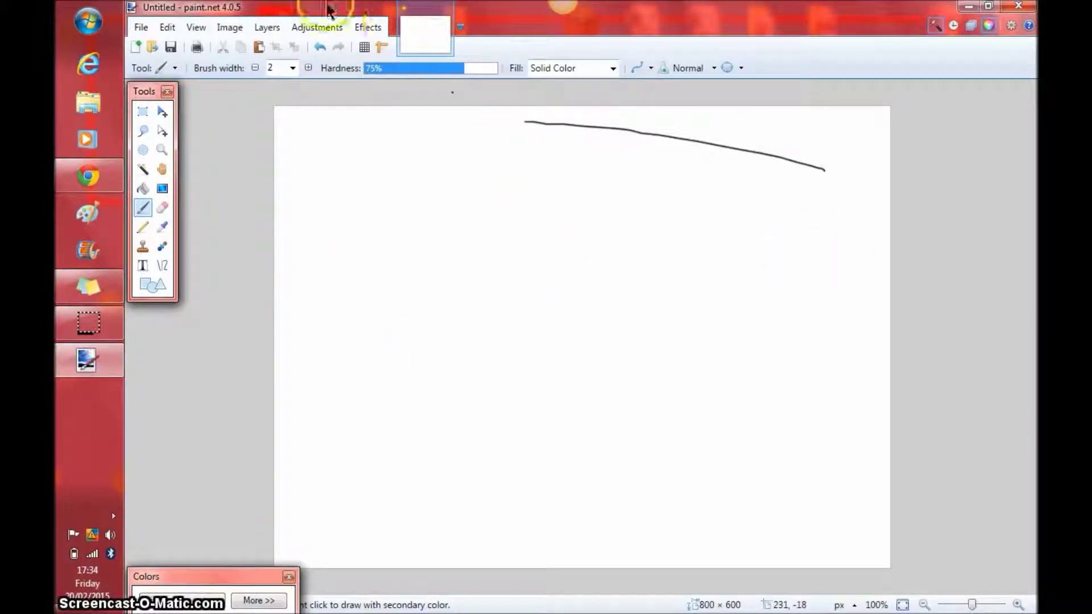
pyautogui.click(317, 48)
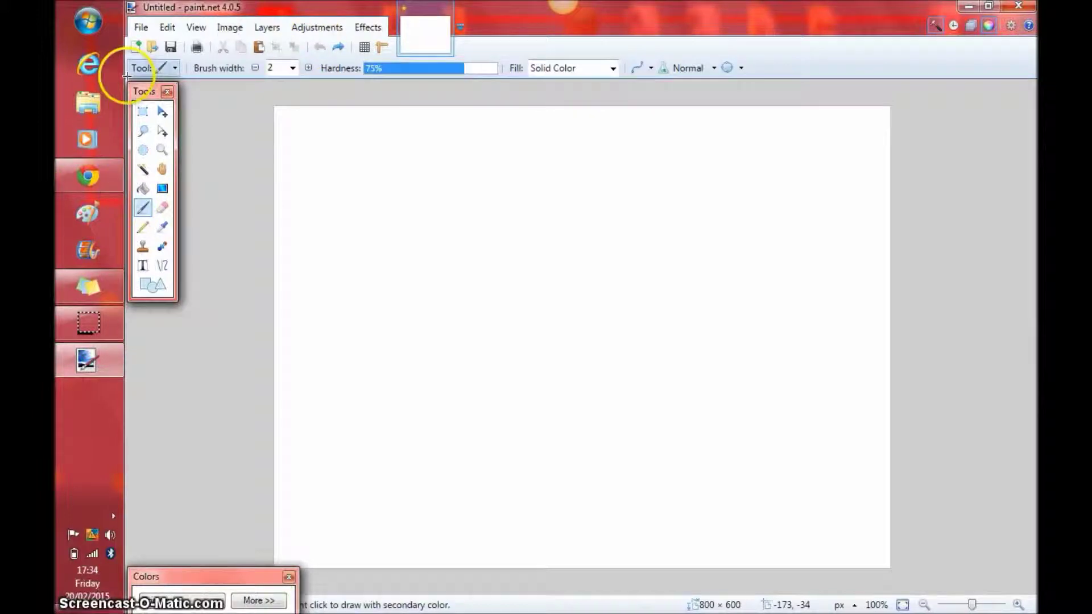
# - Paste the black monitor picture, enlarge it to about 690 × 518, and center it
pyautogui.click(259, 48)
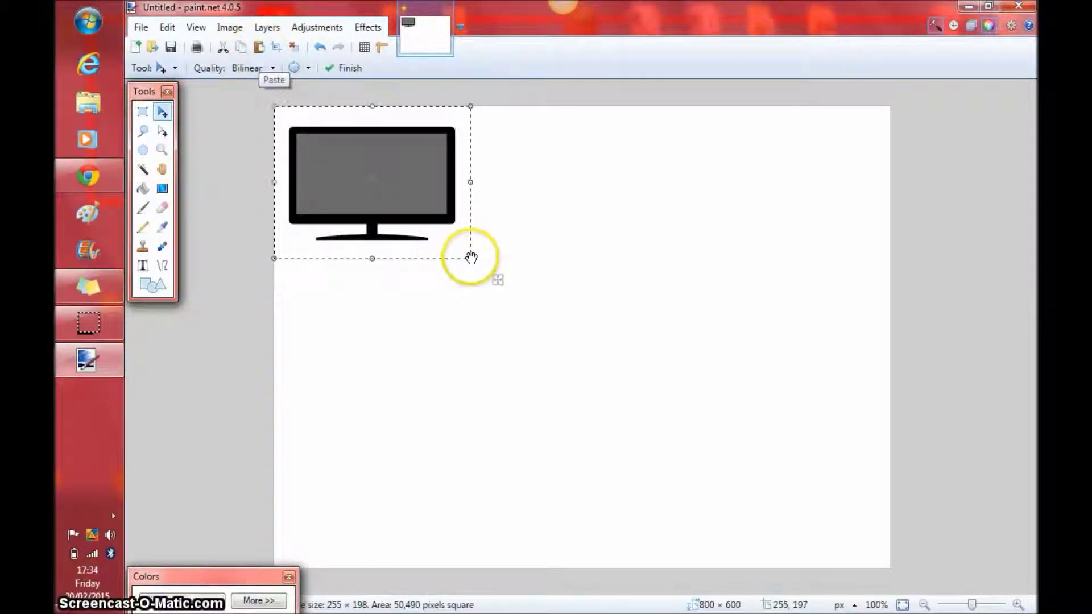
pyautogui.moveTo(471, 259)
pyautogui.mouseDown()
pyautogui.moveTo(653, 403)
pyautogui.moveTo(723, 438)
pyautogui.mouseUp()
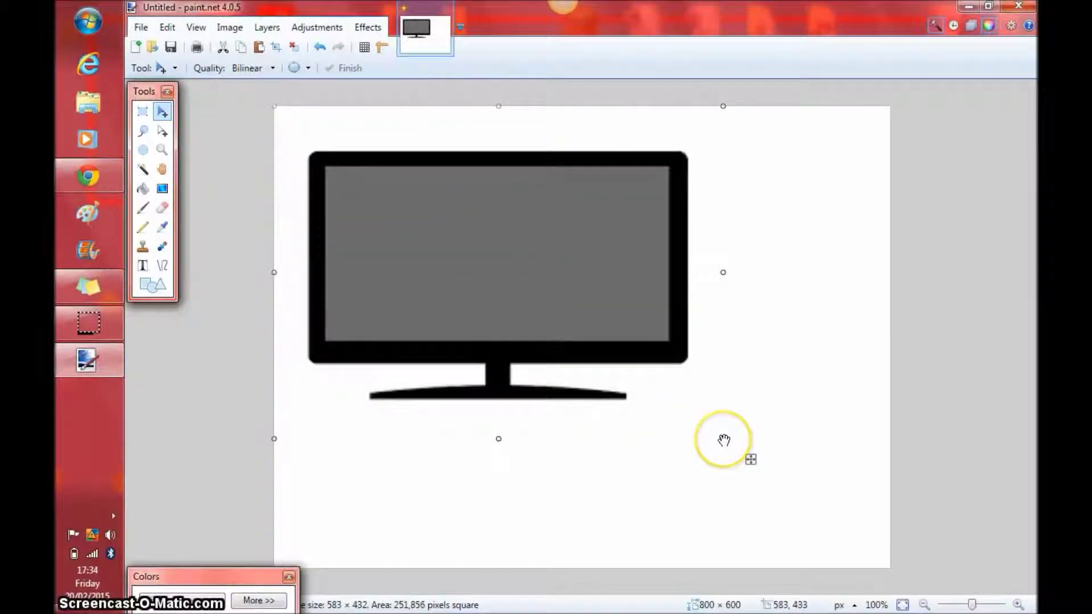
pyautogui.moveTo(748, 461)
pyautogui.mouseDown()
pyautogui.moveTo(844, 517)
pyautogui.moveTo(777, 480)
pyautogui.moveTo(835, 524)
pyautogui.mouseUp()
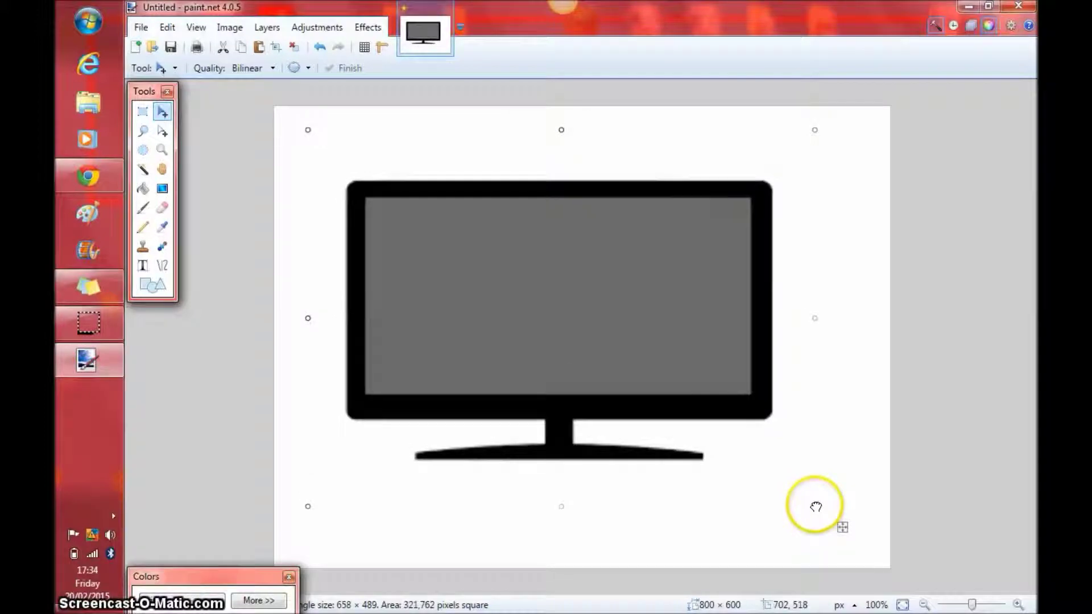
pyautogui.moveTo(835, 524); pyautogui.dragTo(841, 529)
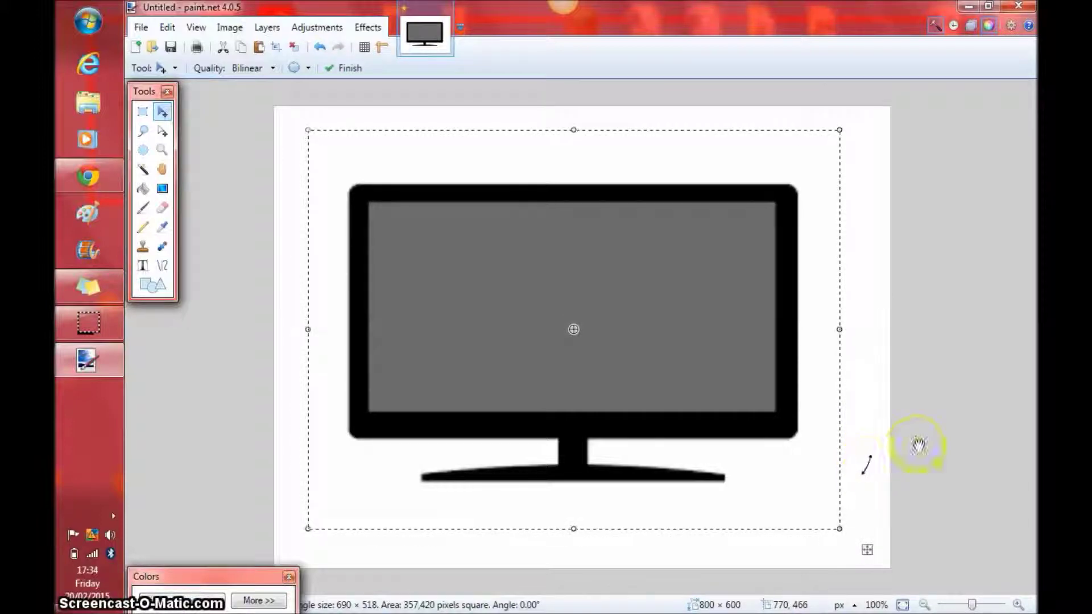
pyautogui.moveTo(899, 434); pyautogui.dragTo(886, 432)
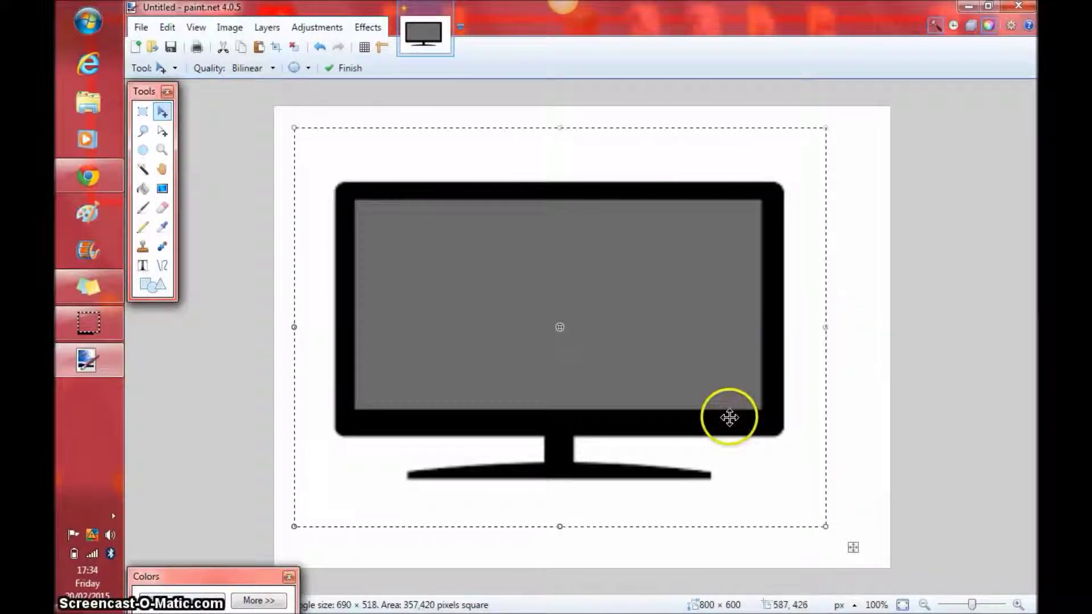
pyautogui.moveTo(729, 418); pyautogui.dragTo(739, 419)
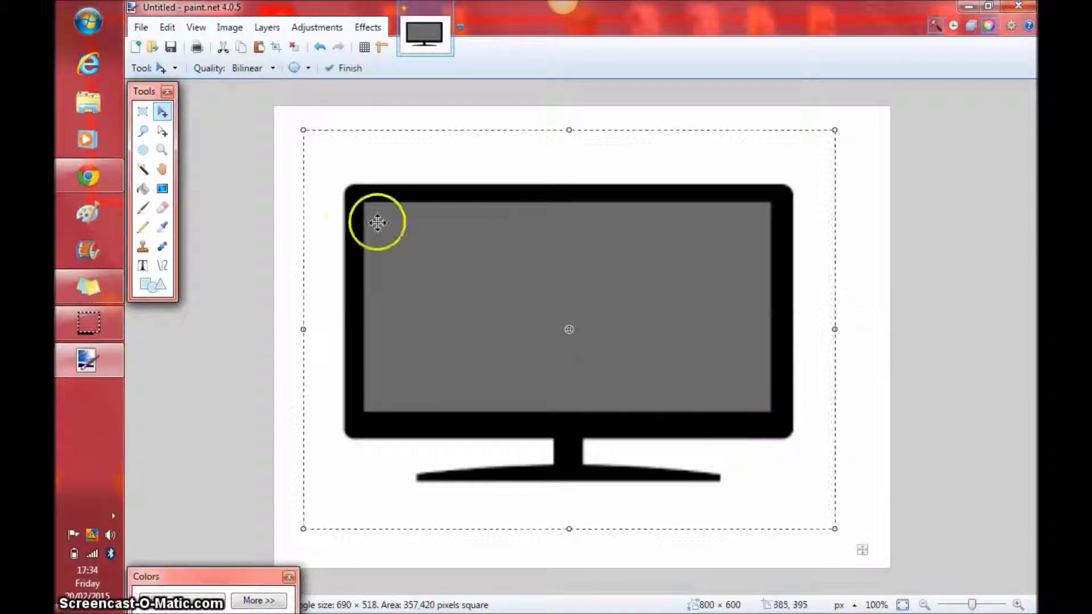
# - Rectangle-select the monitor's grey screen area, then bring up the 'cartoon tv' image results in Chrome
pyautogui.click(143, 115)
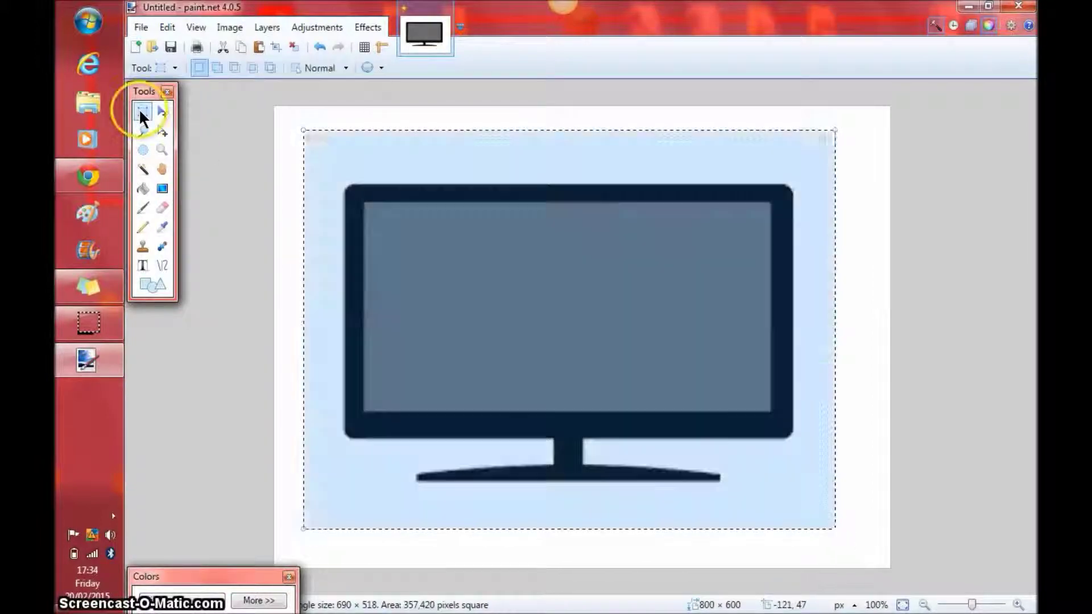
pyautogui.click(374, 208)
pyautogui.moveTo(373, 209); pyautogui.dragTo(683, 387)
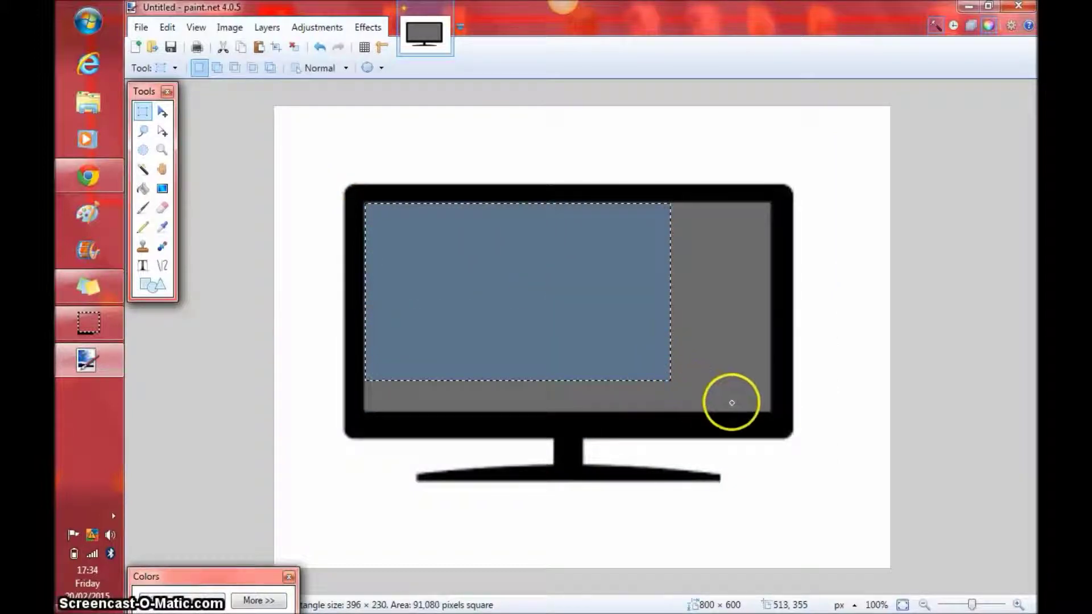
pyautogui.moveTo(683, 386); pyautogui.dragTo(769, 410)
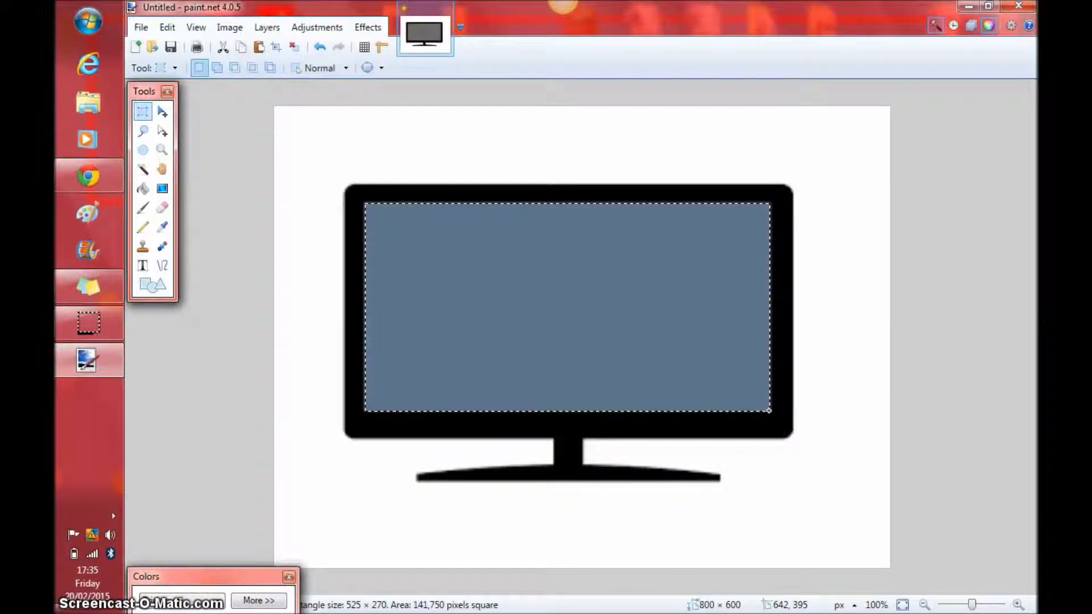
pyautogui.moveTo(529, 324); pyautogui.dragTo(603, 377)
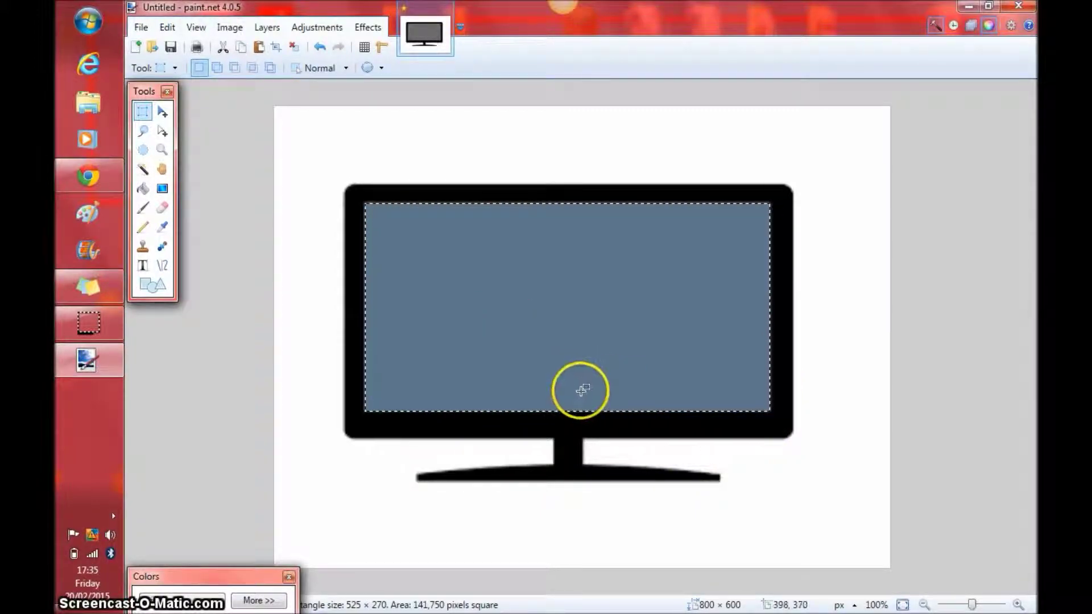
pyautogui.click(76, 173)
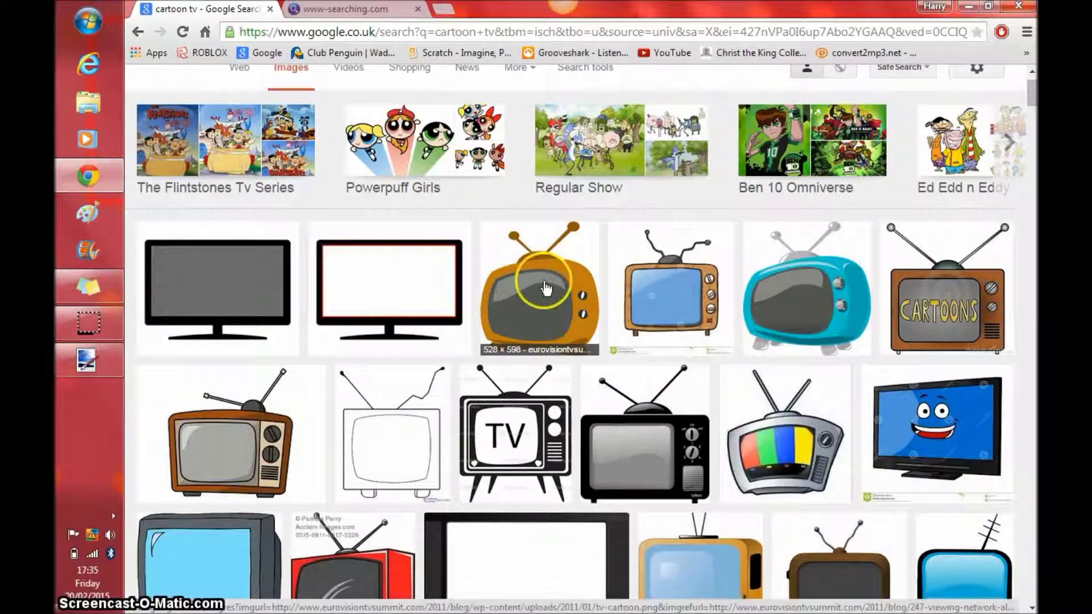
# - Scroll the cartoon TV results, then return to paint.net with the 525 × 270 selection intact
pyautogui.moveTo(512, 245); pyautogui.dragTo(503, 349)
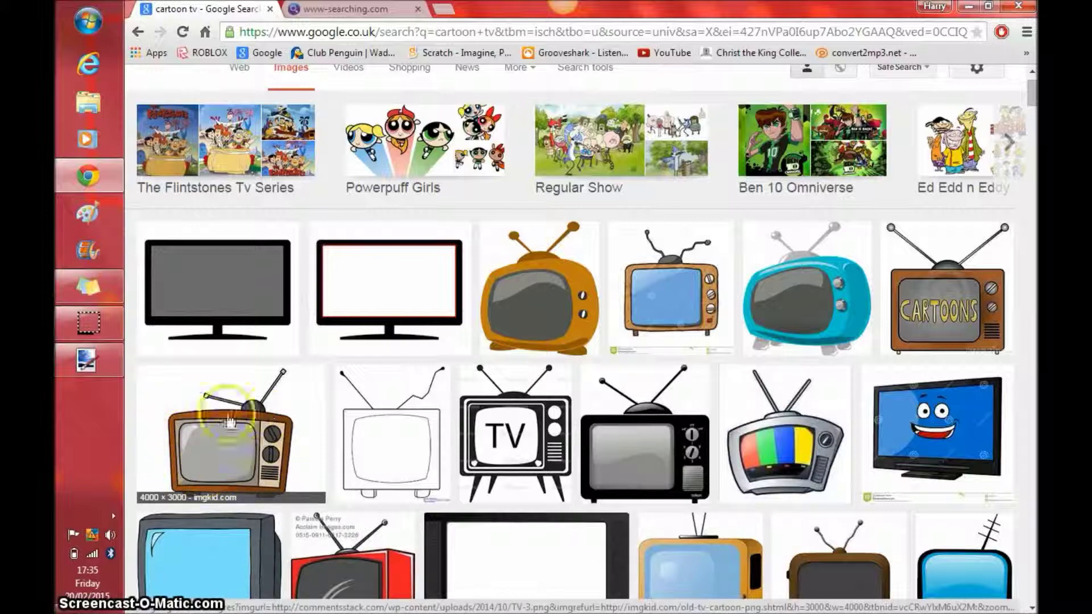
pyautogui.click(61, 360)
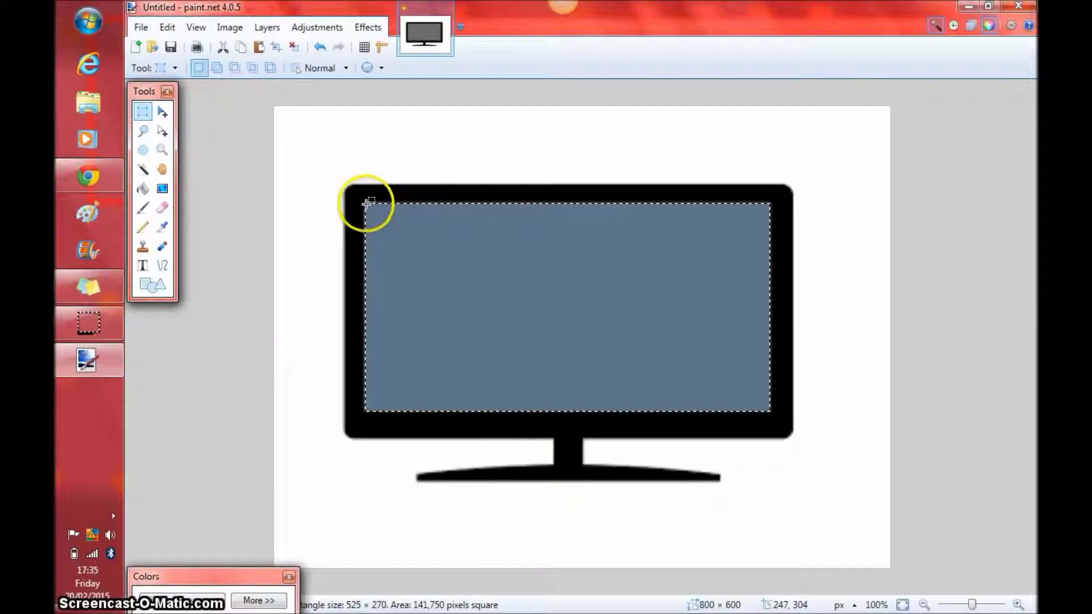
# - Delete the selected grey screen, leaving a transparent hole in the monitor
pyautogui.press('Delete')
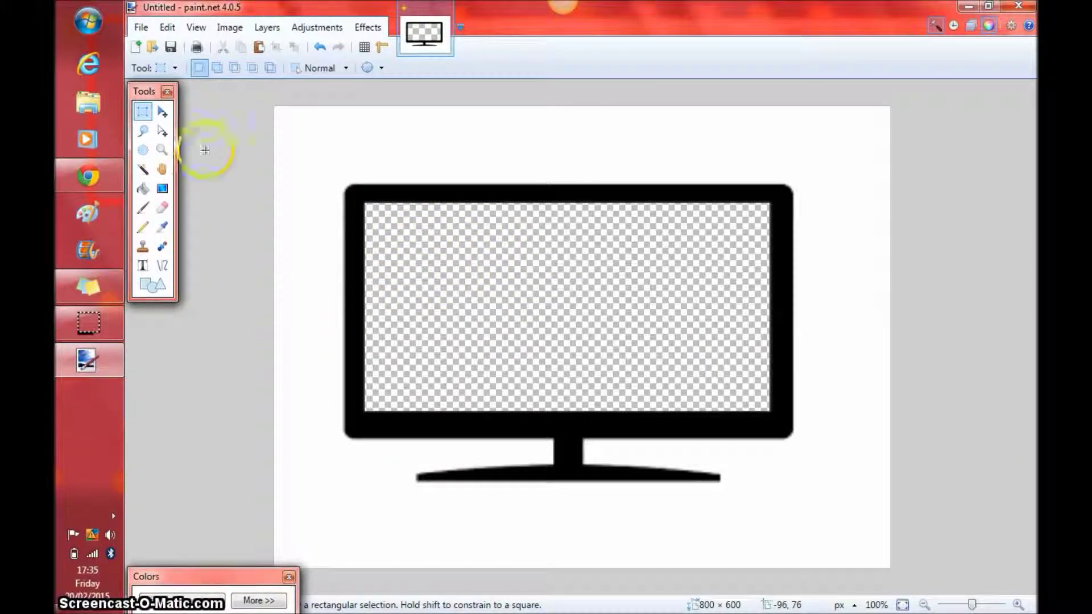
# - Save the monitor drawing to the Desktop as TV.png at 32-bit depth
pyautogui.click(175, 47)
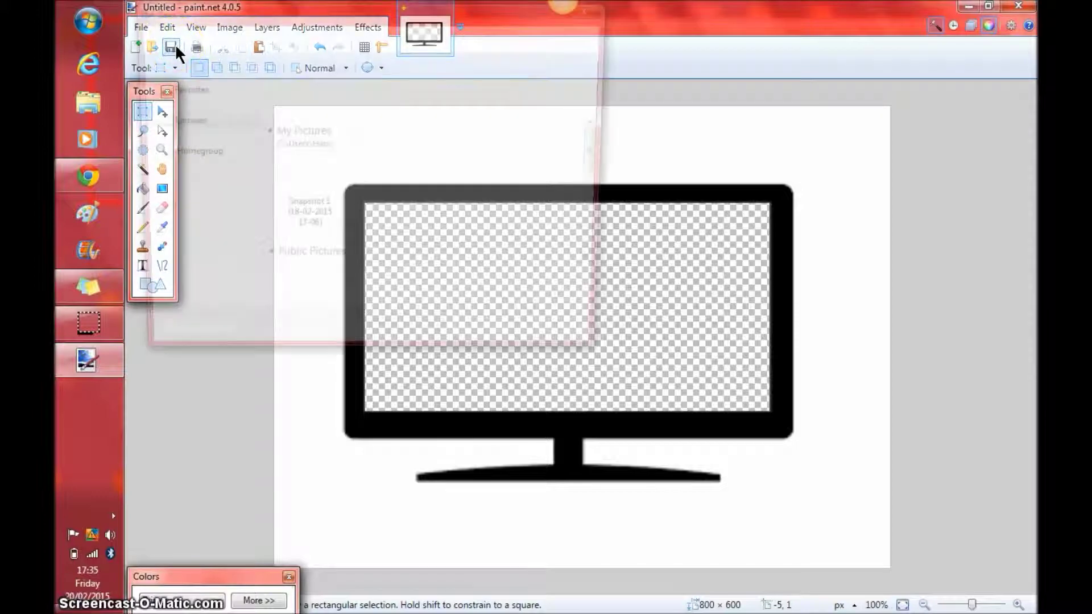
pyautogui.moveTo(192, 196)
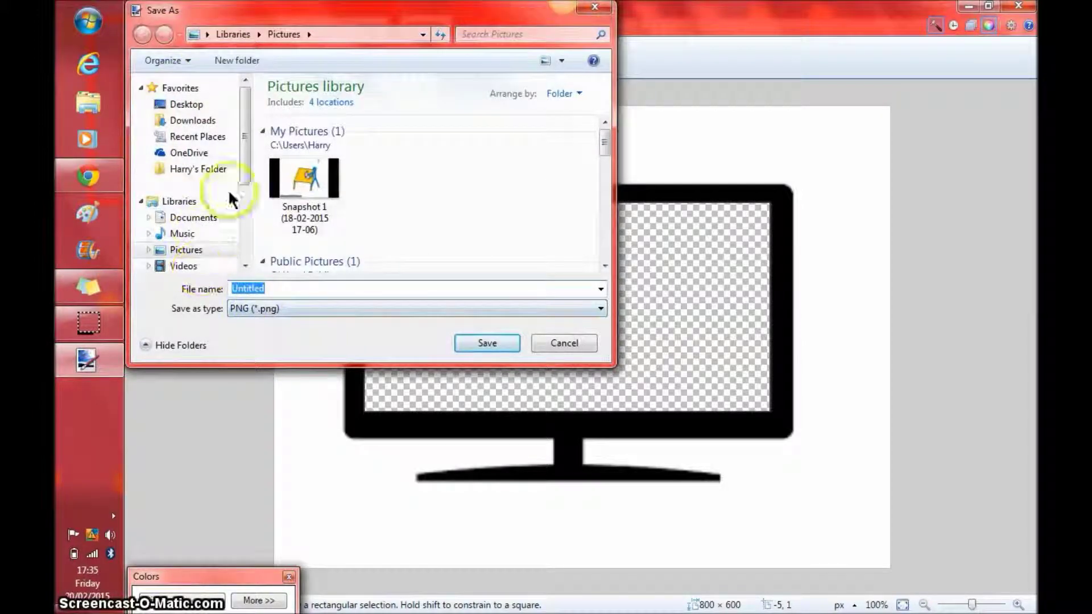
pyautogui.click(184, 105)
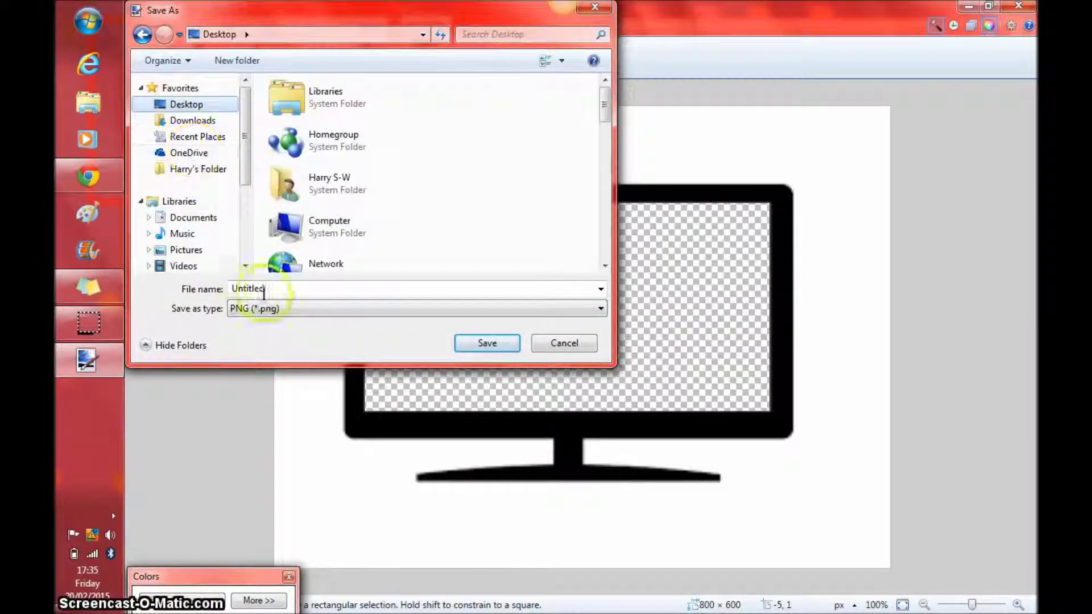
pyautogui.write('T')
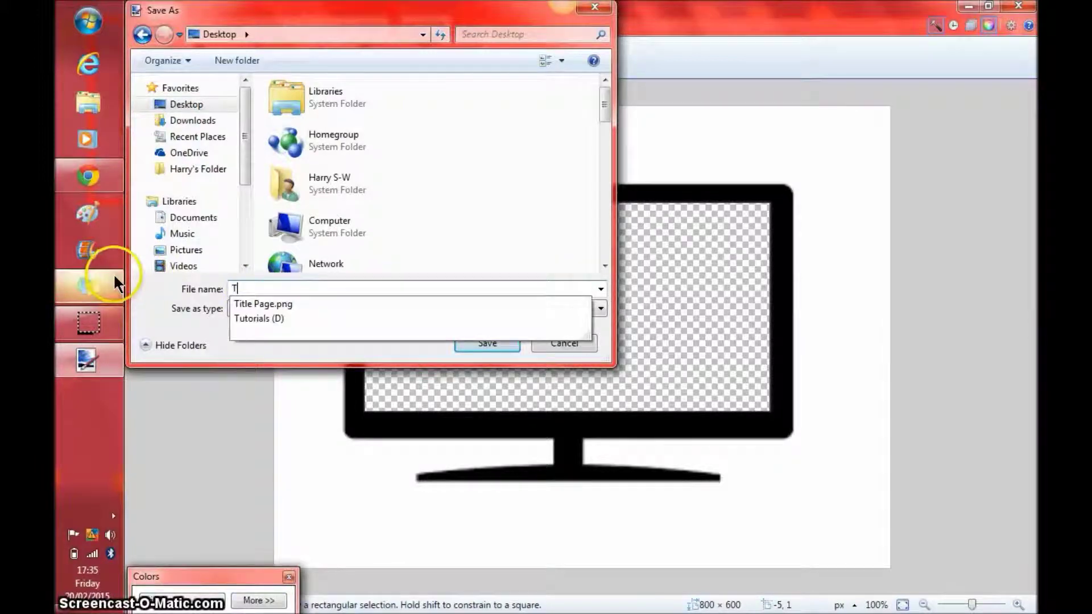
pyautogui.write('V')
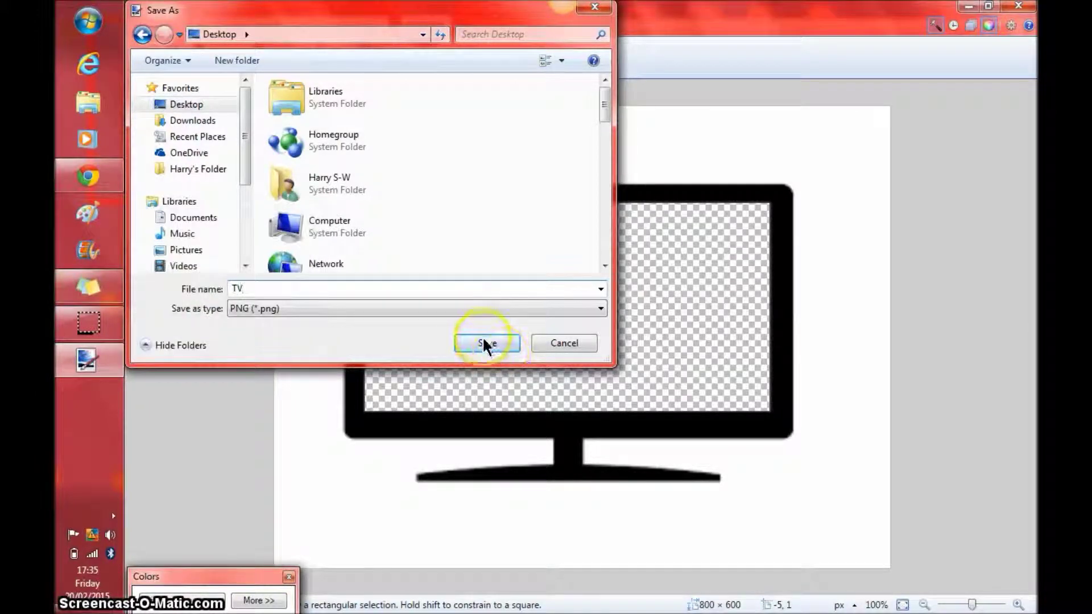
pyautogui.click(486, 343)
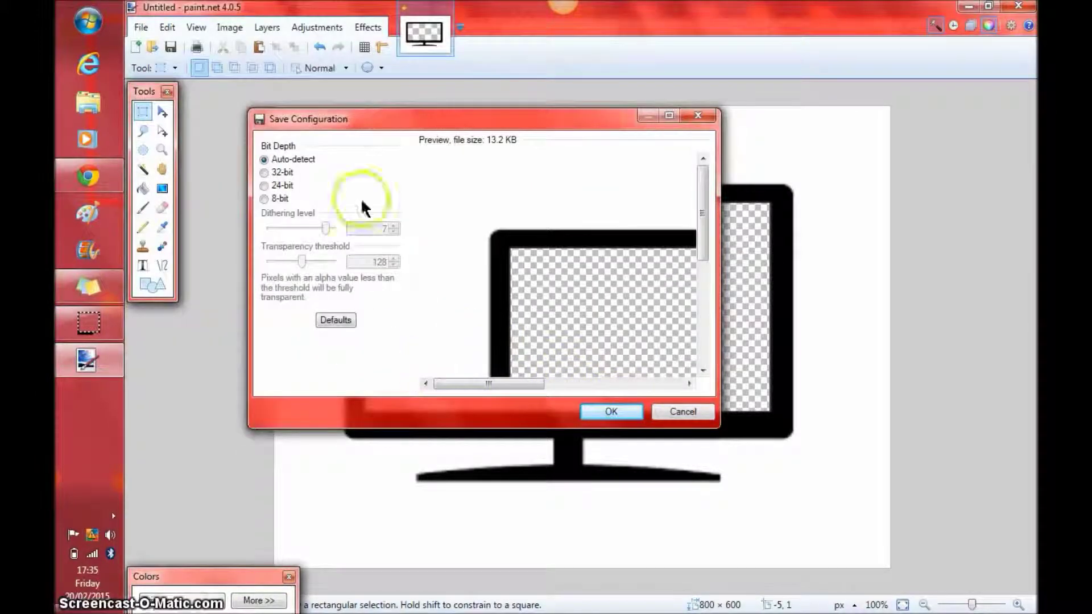
pyautogui.click(264, 173)
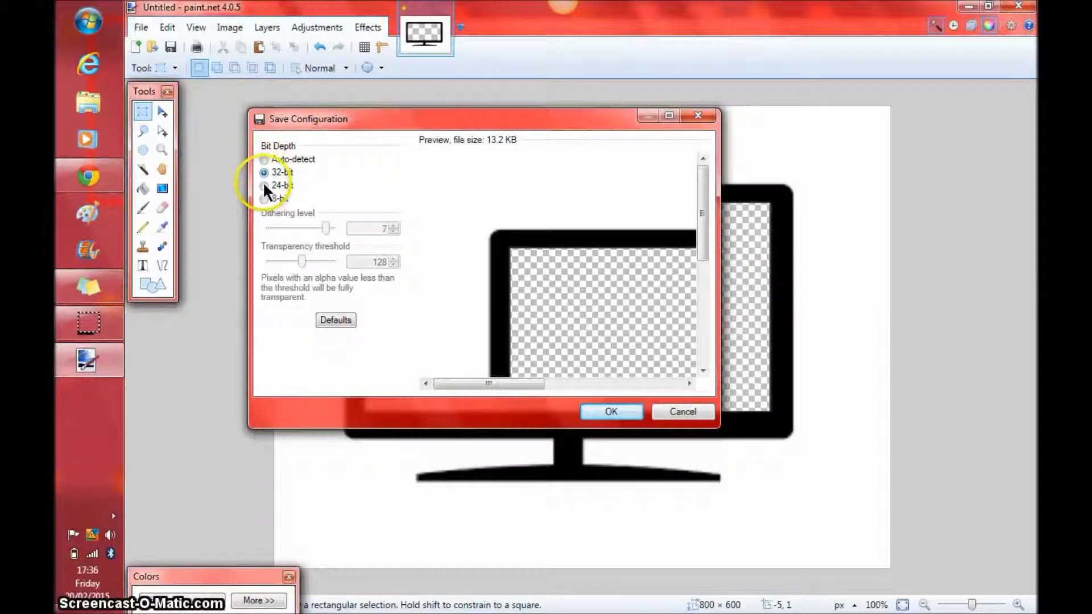
pyautogui.click(263, 184)
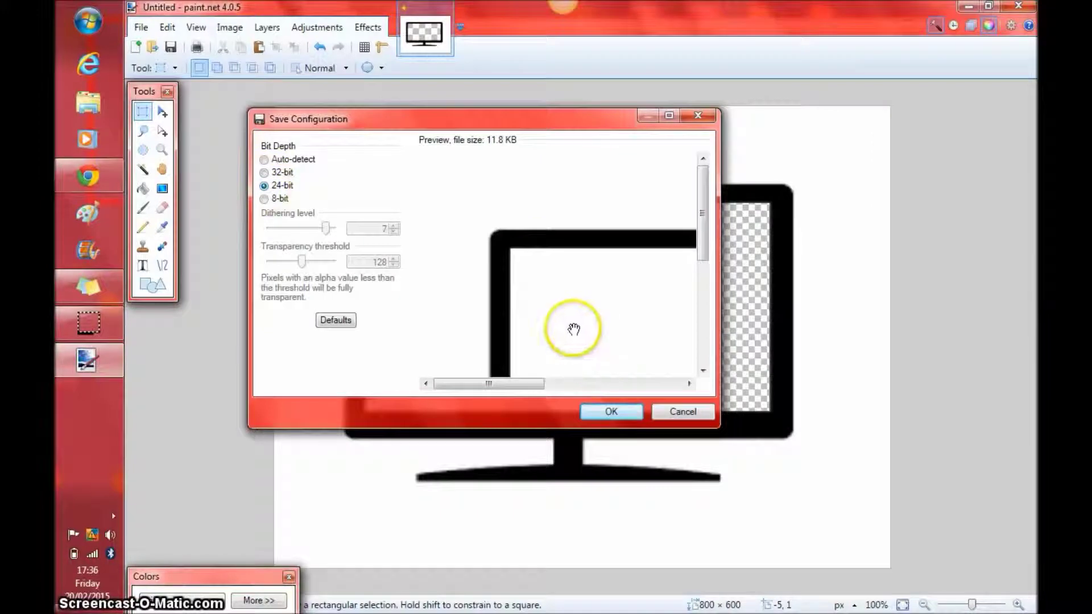
pyautogui.click(264, 173)
pyautogui.click(602, 412)
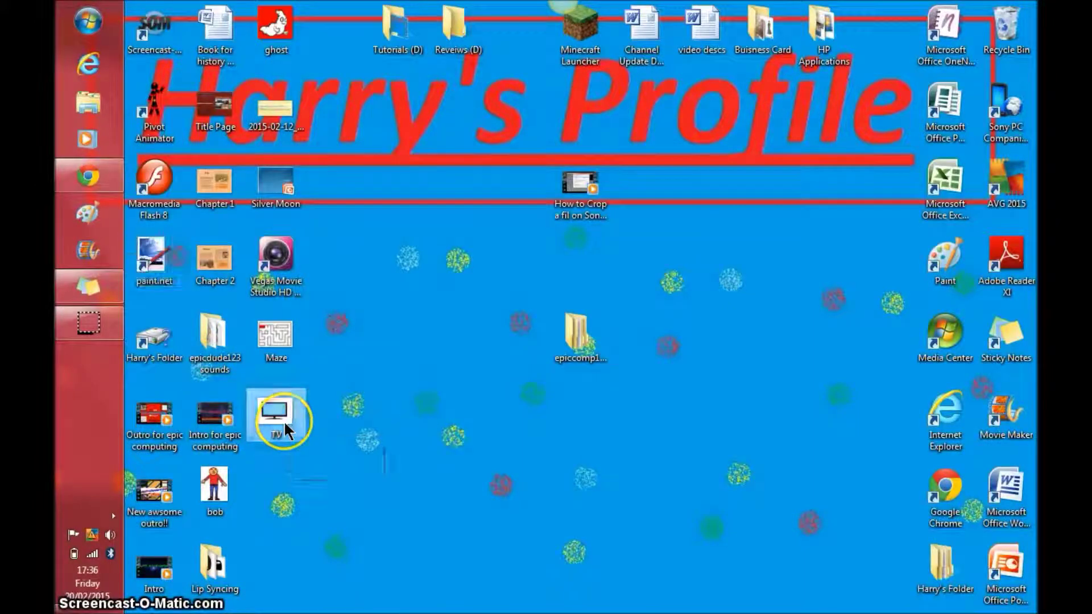
# - Drag the TV.png desktop icon toward the Vegas Movie Studio window
pyautogui.moveTo(284, 421)
pyautogui.mouseDown()
pyautogui.moveTo(461, 417)
pyautogui.moveTo(339, 422)
pyautogui.mouseUp()
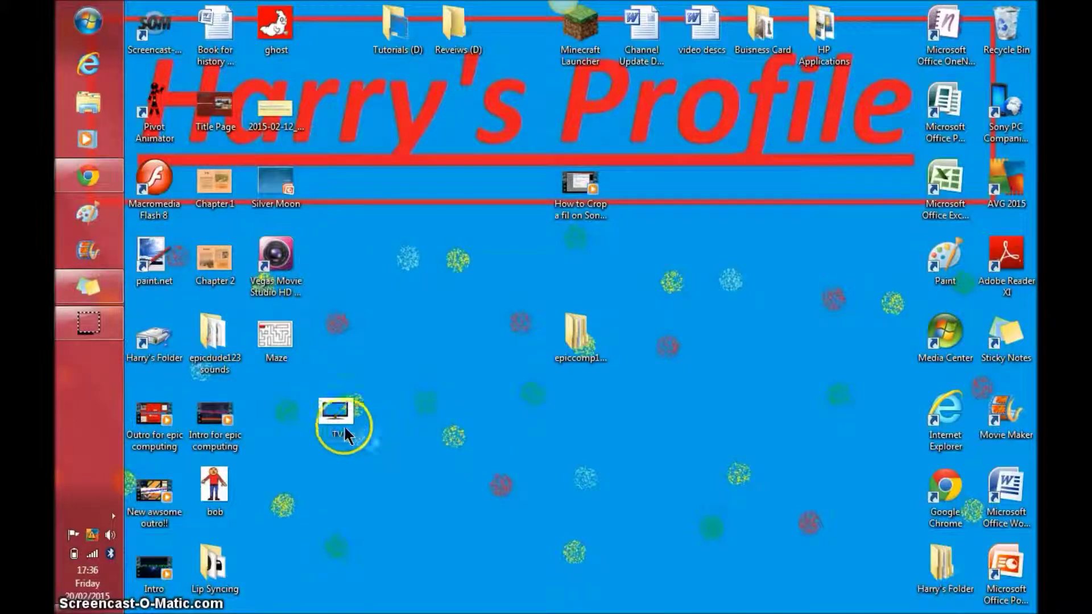
pyautogui.click(487, 491)
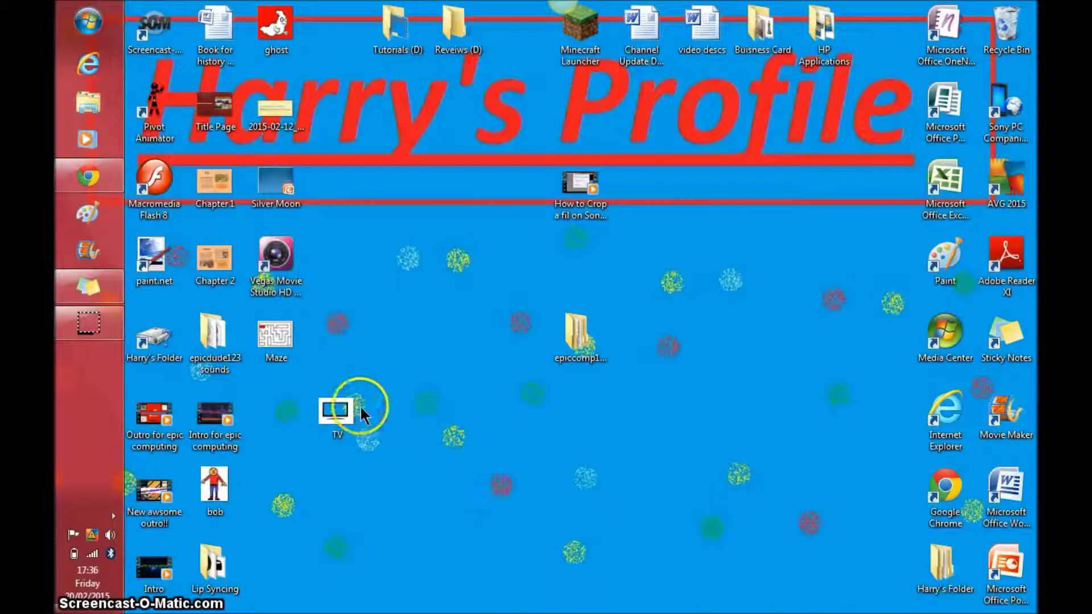
pyautogui.moveTo(342, 413)
pyautogui.mouseDown()
pyautogui.moveTo(366, 277)
pyautogui.moveTo(277, 266)
pyautogui.mouseUp()
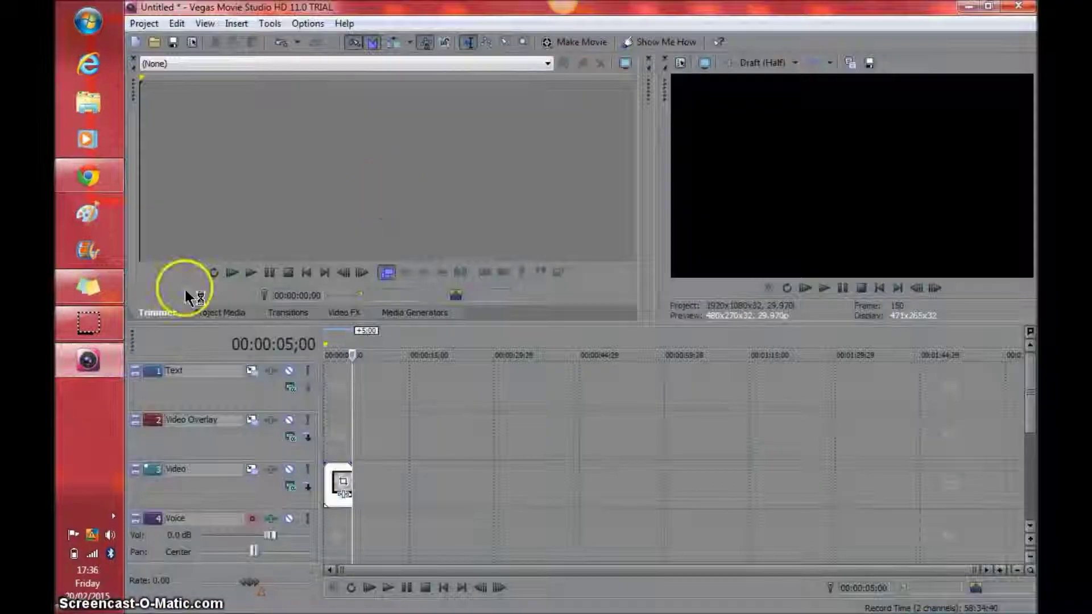
# - Put TV.png on the Text track above the intro video and audio, spanning the intro
pyautogui.click(340, 482)
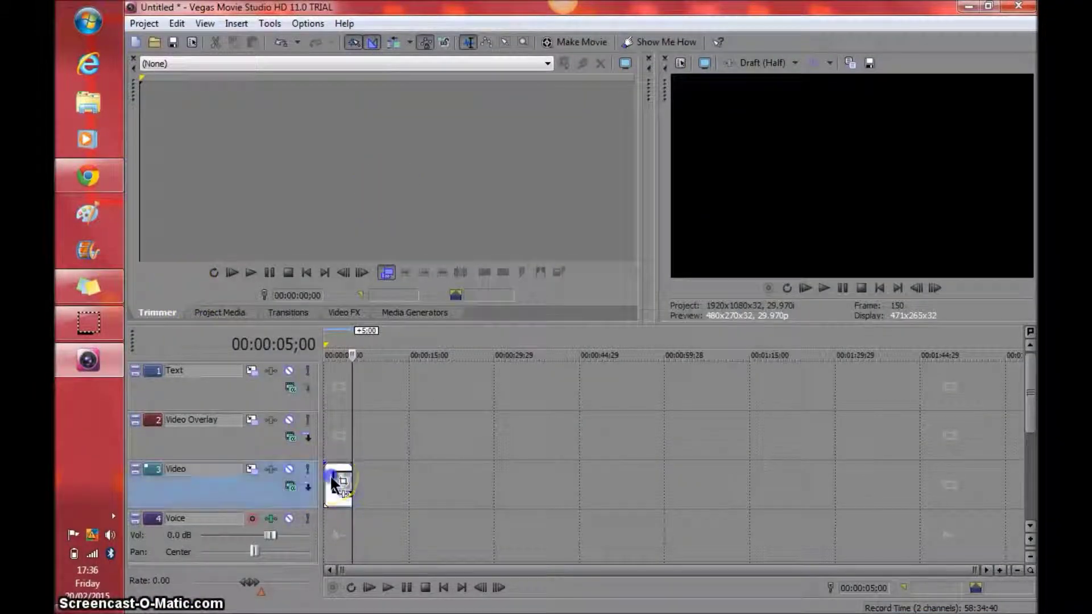
pyautogui.moveTo(334, 380); pyautogui.dragTo(335, 382)
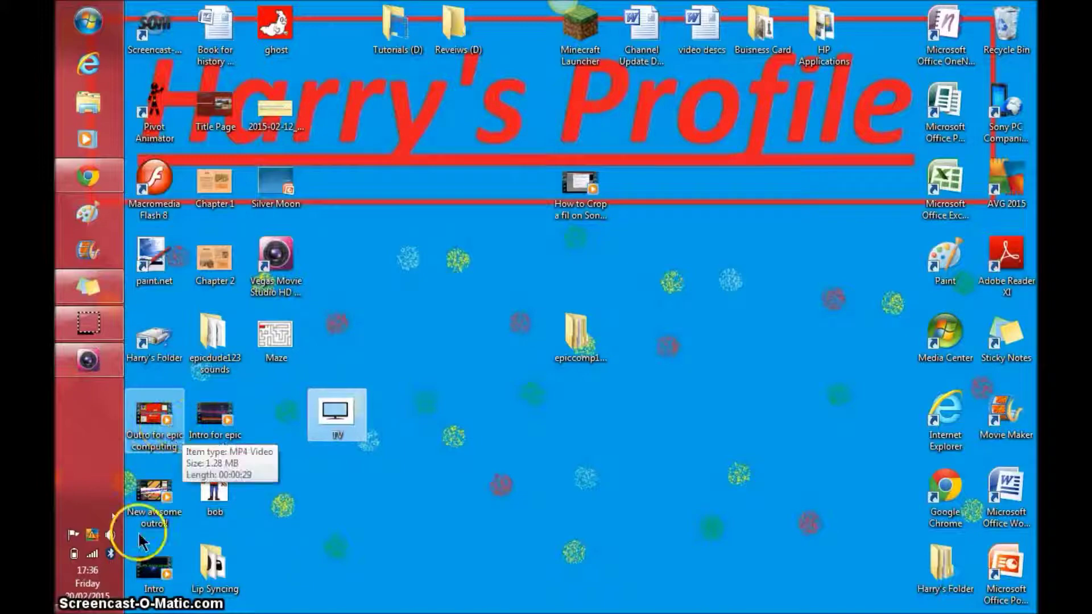
pyautogui.click(151, 579)
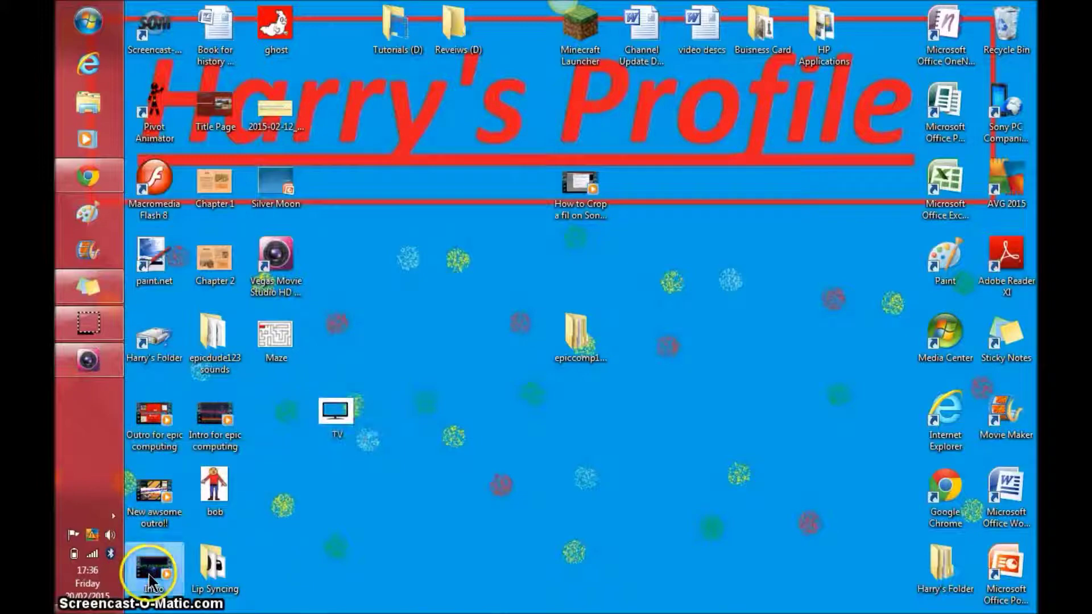
pyautogui.click(77, 365)
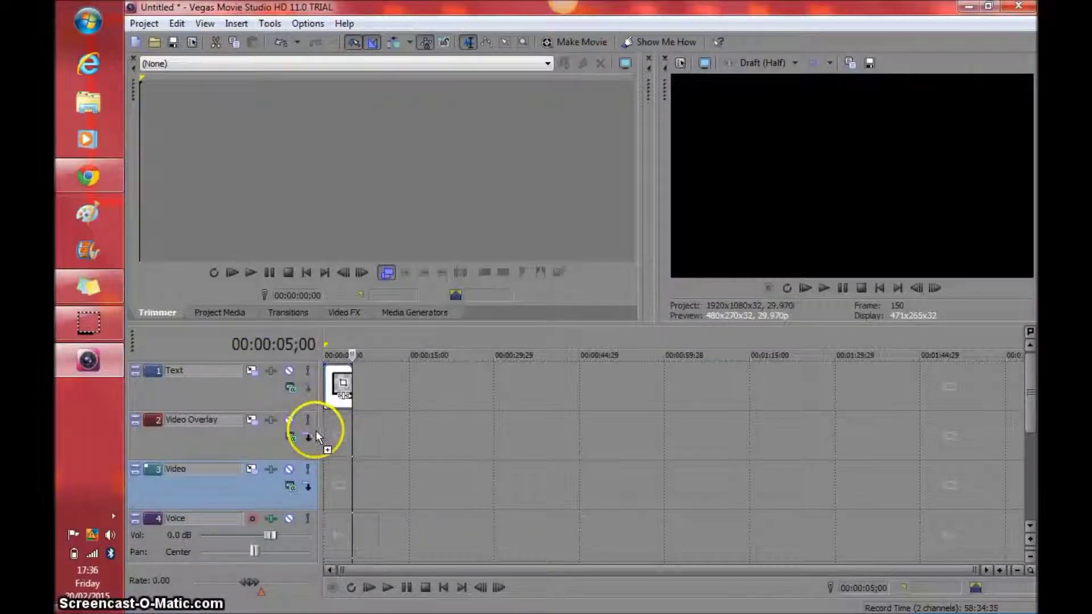
pyautogui.moveTo(316, 430); pyautogui.dragTo(315, 429)
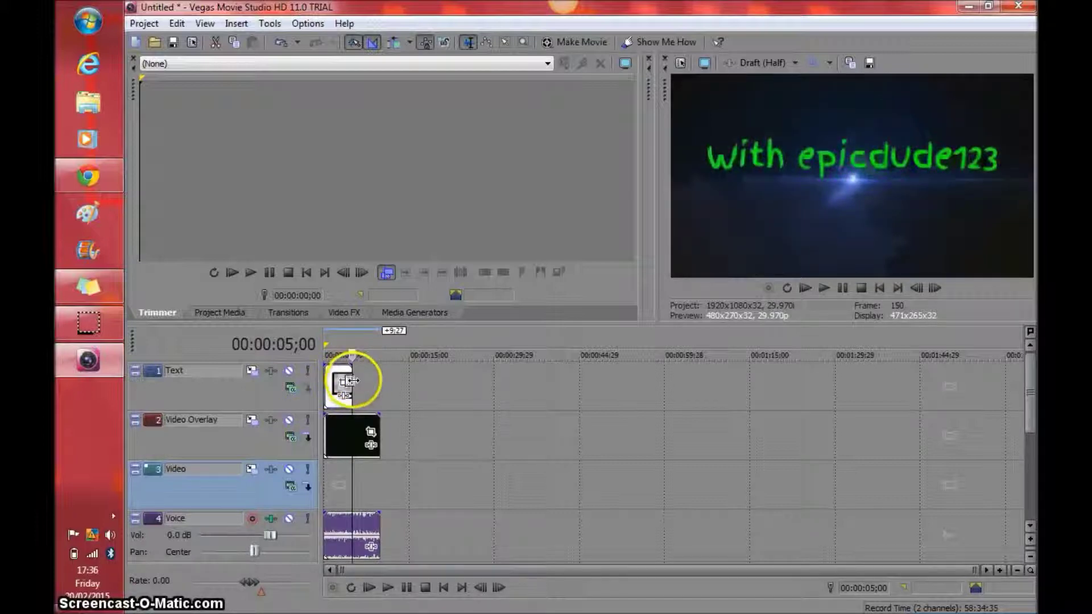
pyautogui.moveTo(350, 384); pyautogui.dragTo(379, 389)
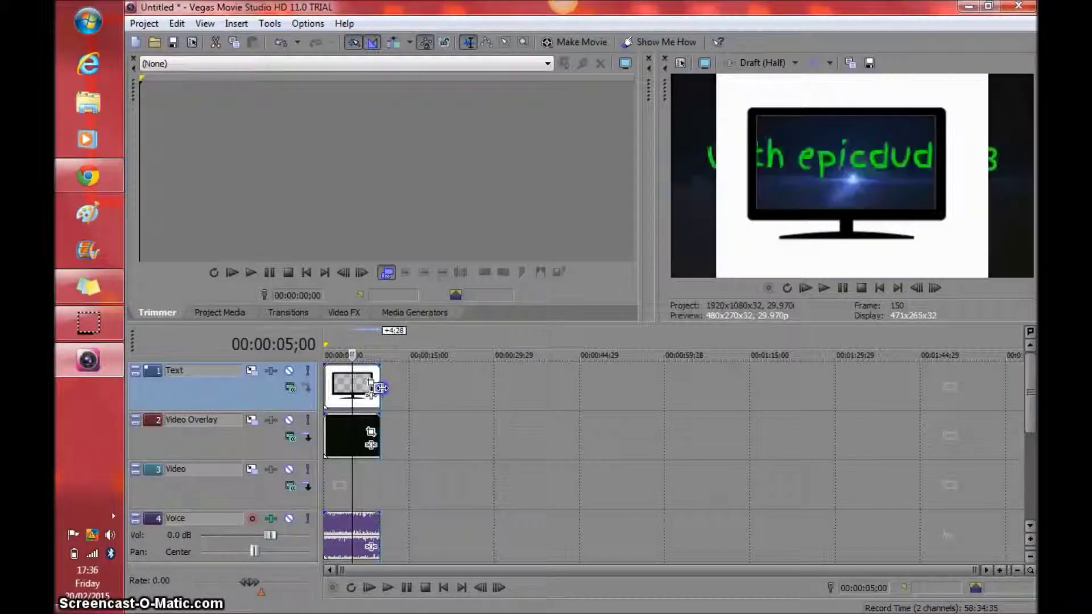
pyautogui.click(352, 353)
pyautogui.press('space')
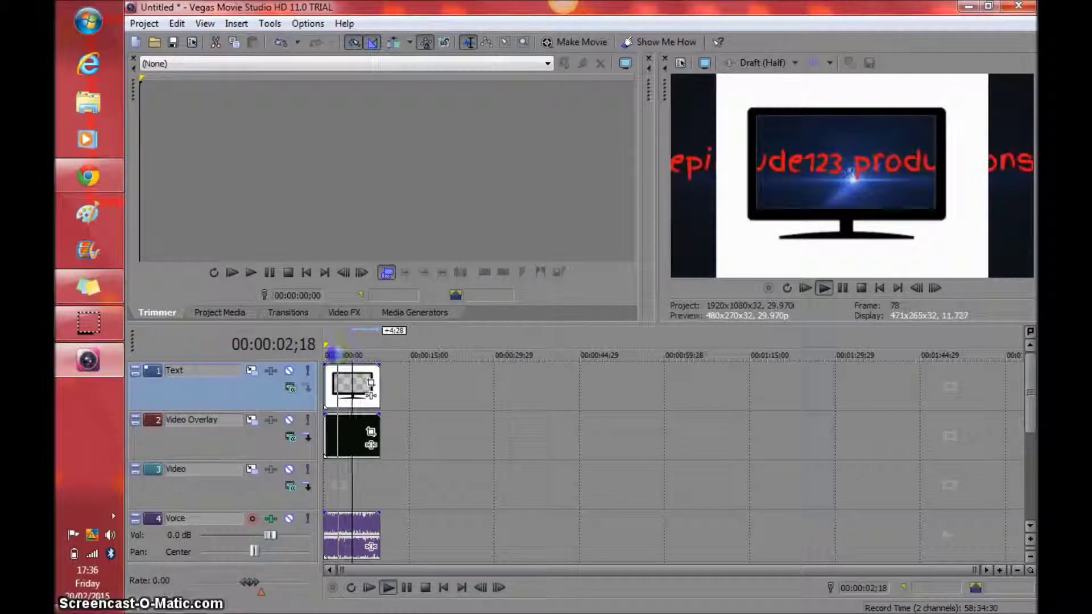
pyautogui.moveTo(353, 353); pyautogui.dragTo(309, 343)
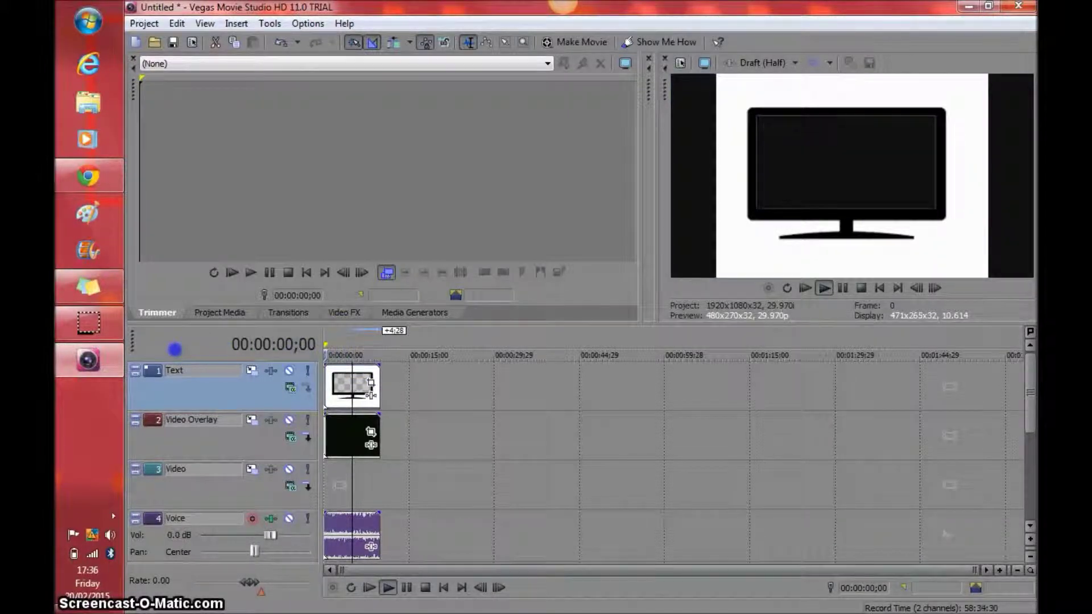
pyautogui.press('space')
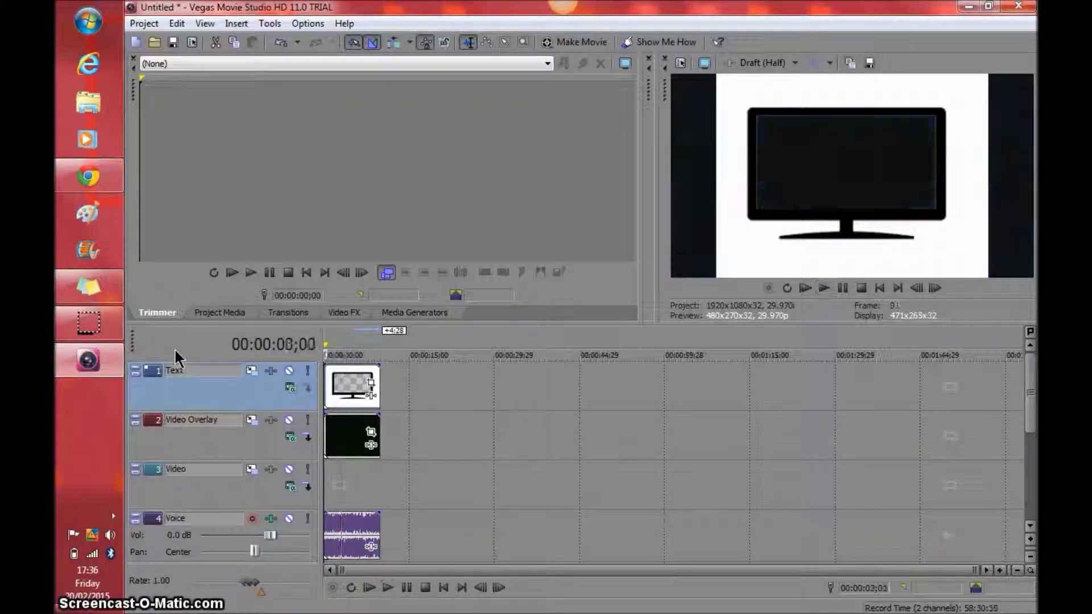
# - Resize the Video Overlay track motion to 533 × 299.81 and position it inside the TV screen
pyautogui.click(370, 439)
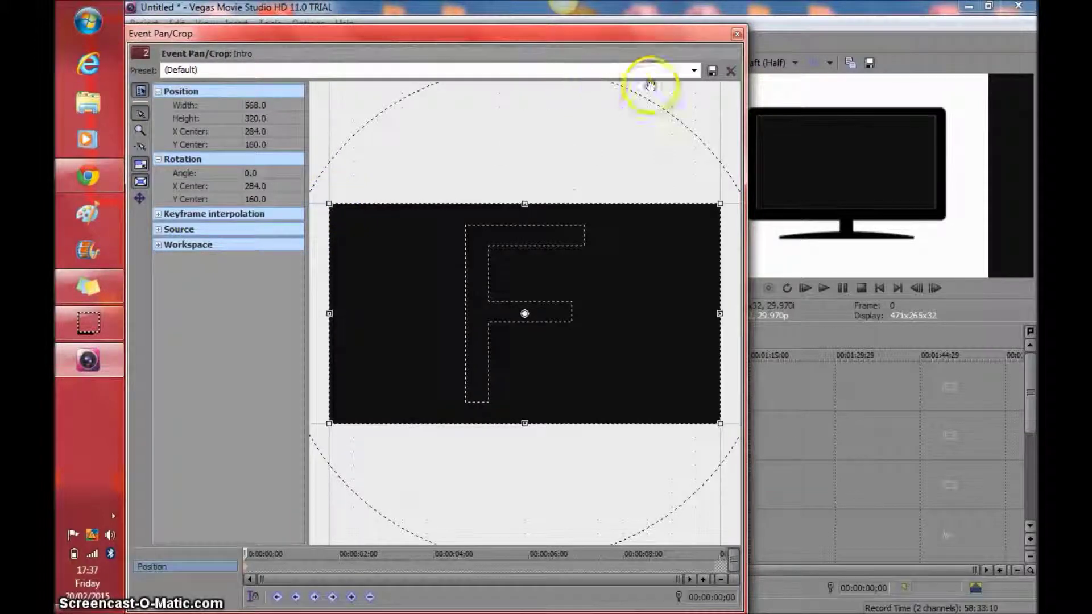
pyautogui.click(737, 33)
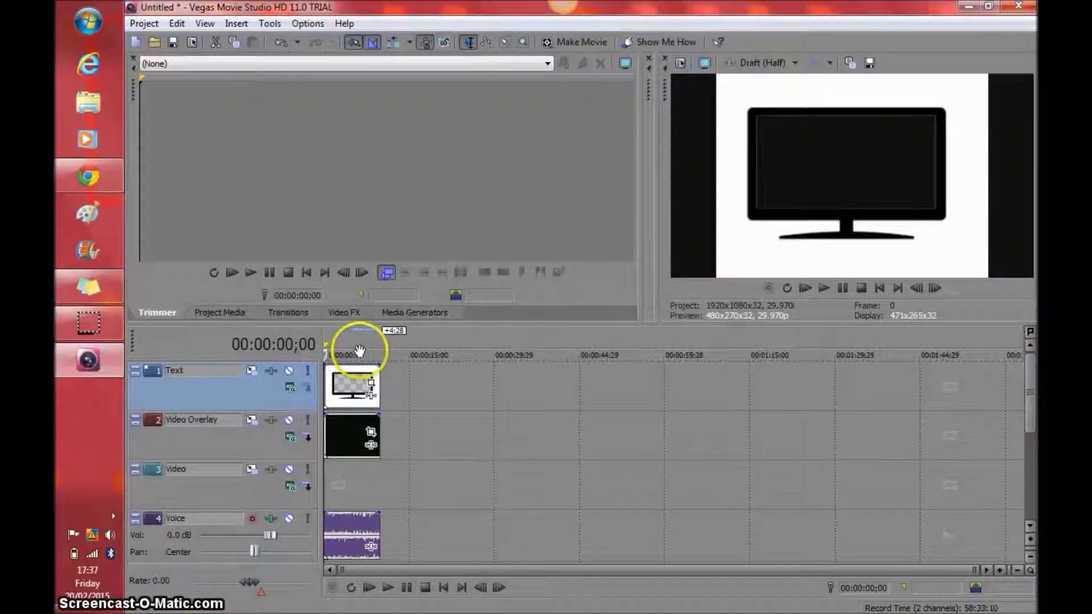
pyautogui.click(252, 421)
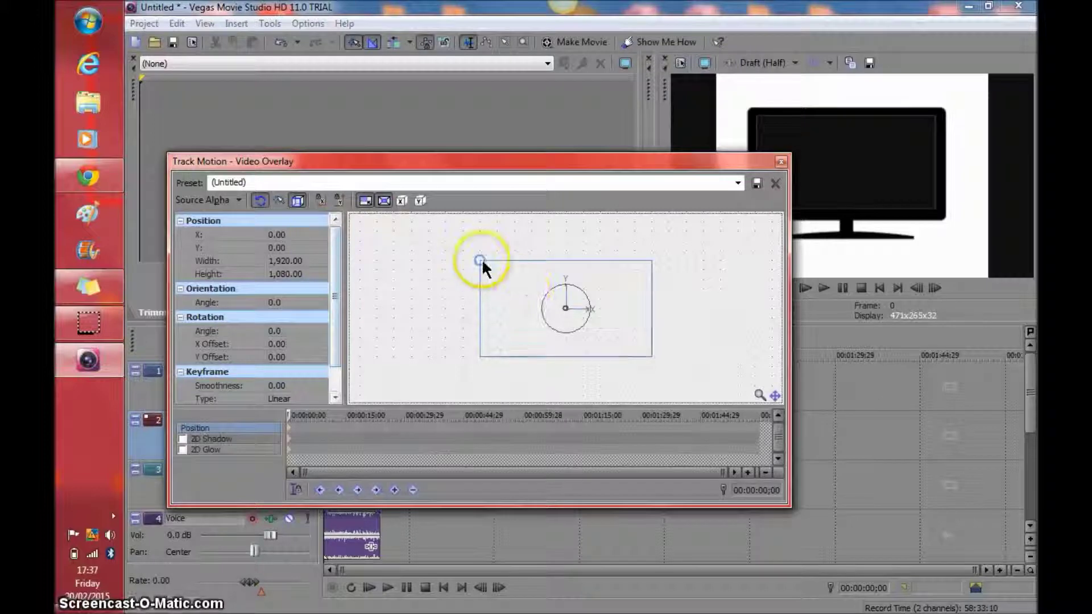
pyautogui.moveTo(481, 261); pyautogui.dragTo(547, 290)
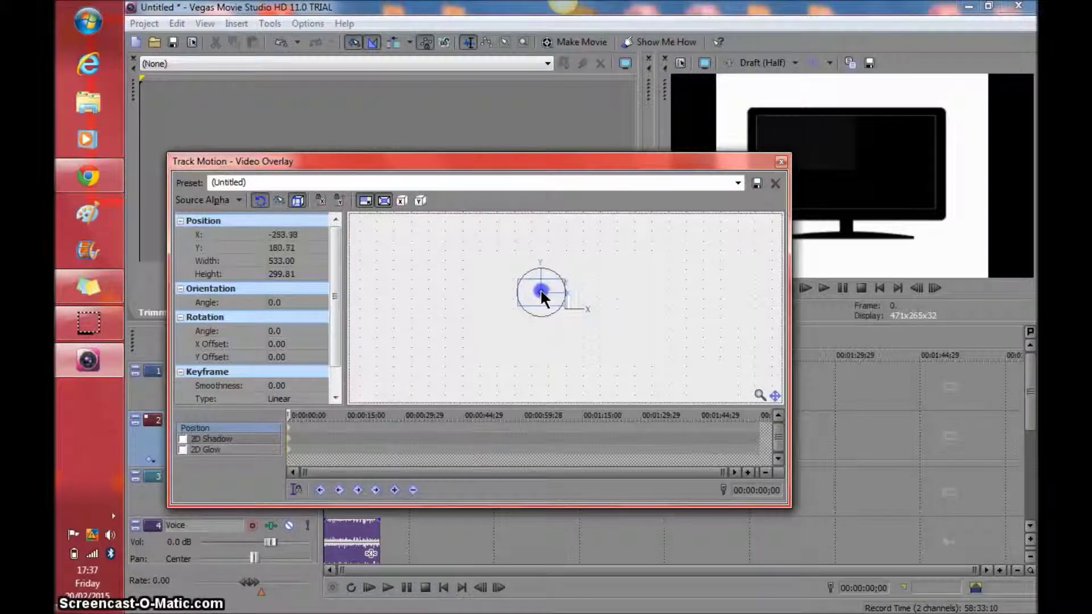
pyautogui.moveTo(540, 288); pyautogui.dragTo(556, 298)
pyautogui.click(781, 161)
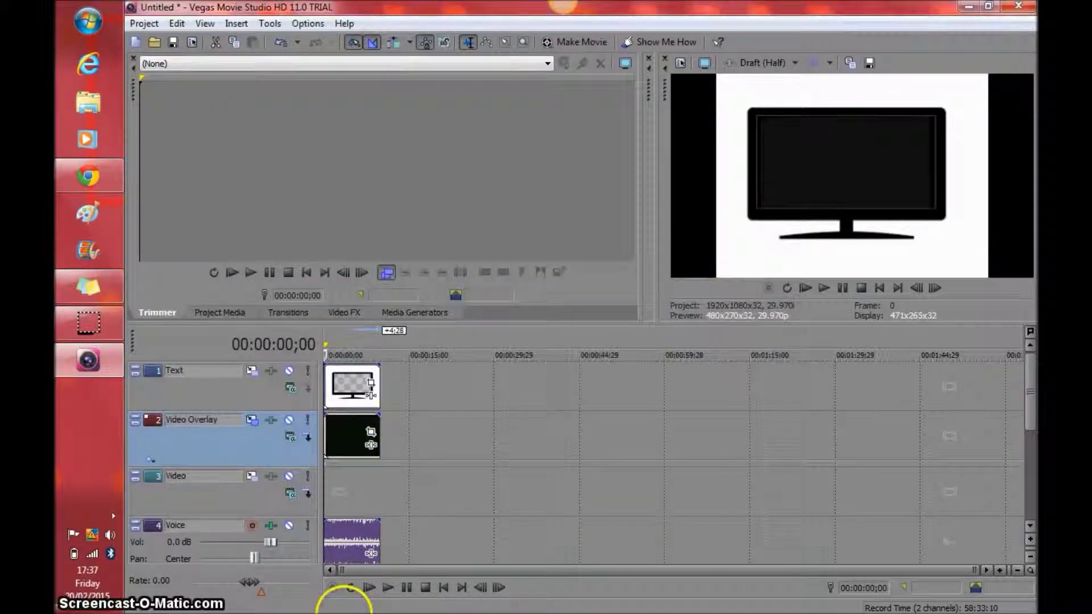
pyautogui.click(368, 588)
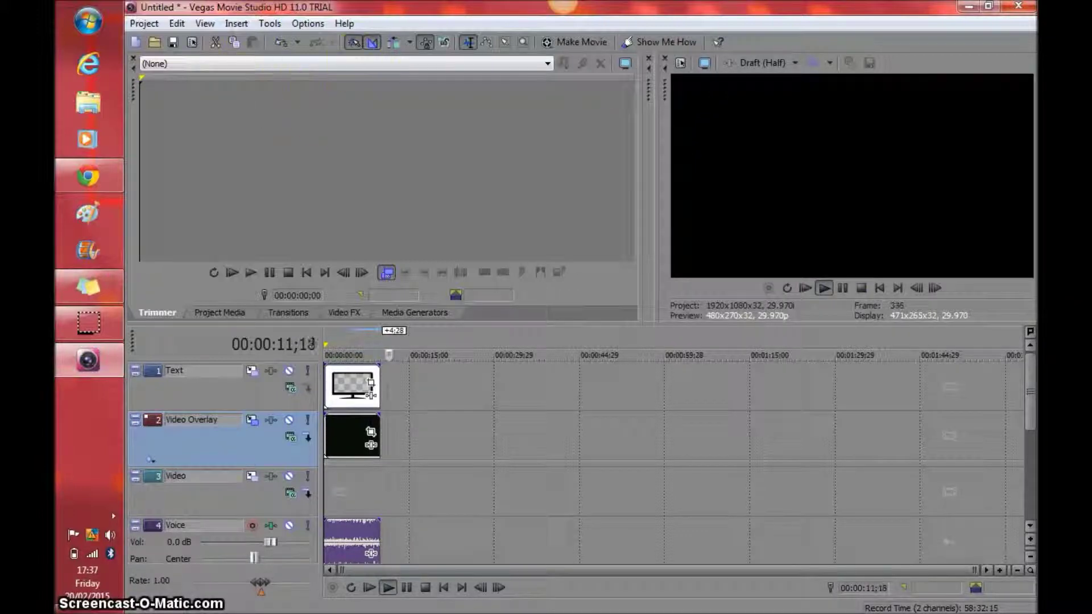
pyautogui.click(158, 20)
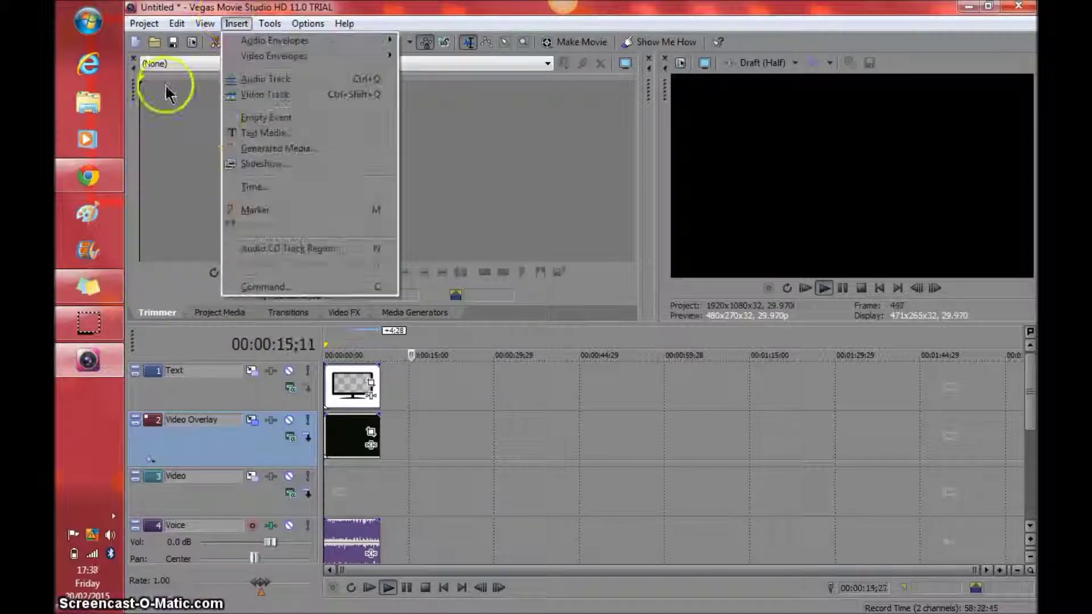
# - Set up Render As for 'tv vid' with the 8 Mbps HD 1080-30p WMV template
pyautogui.click(154, 150)
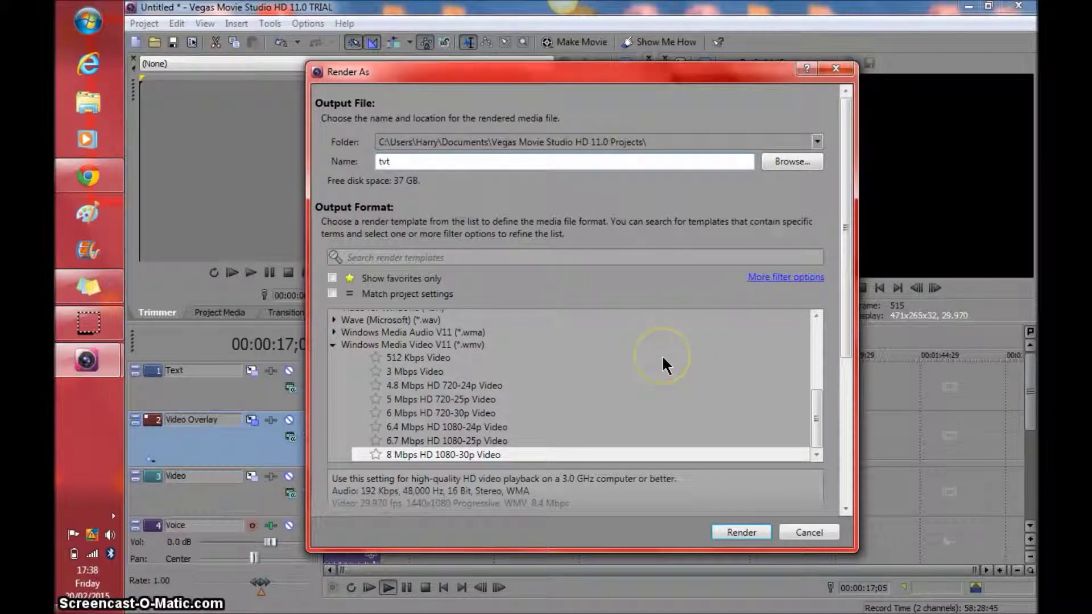
pyautogui.write('vid')
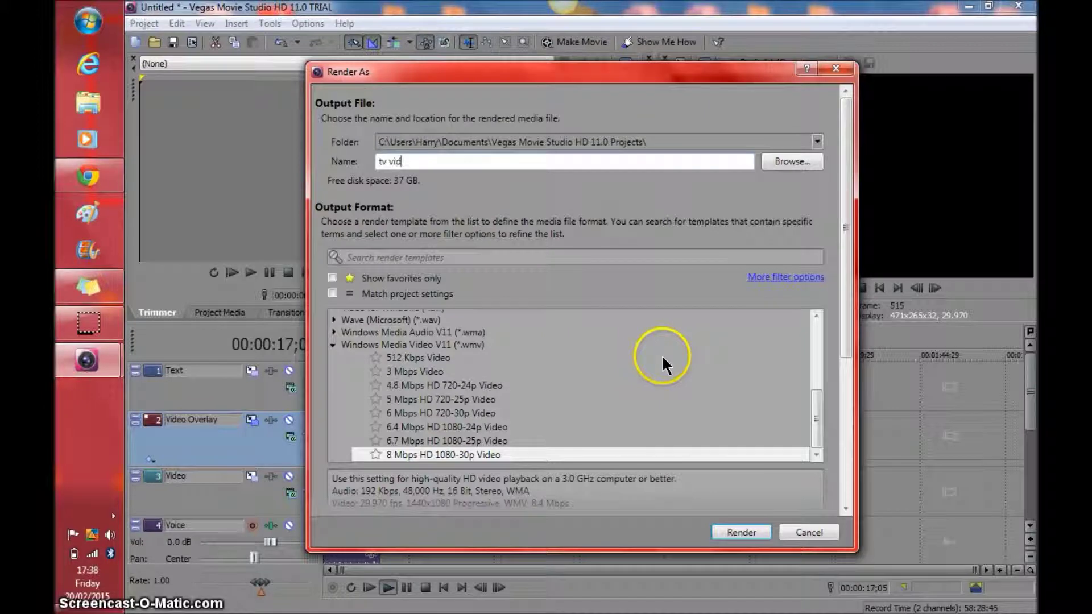
pyautogui.click(553, 454)
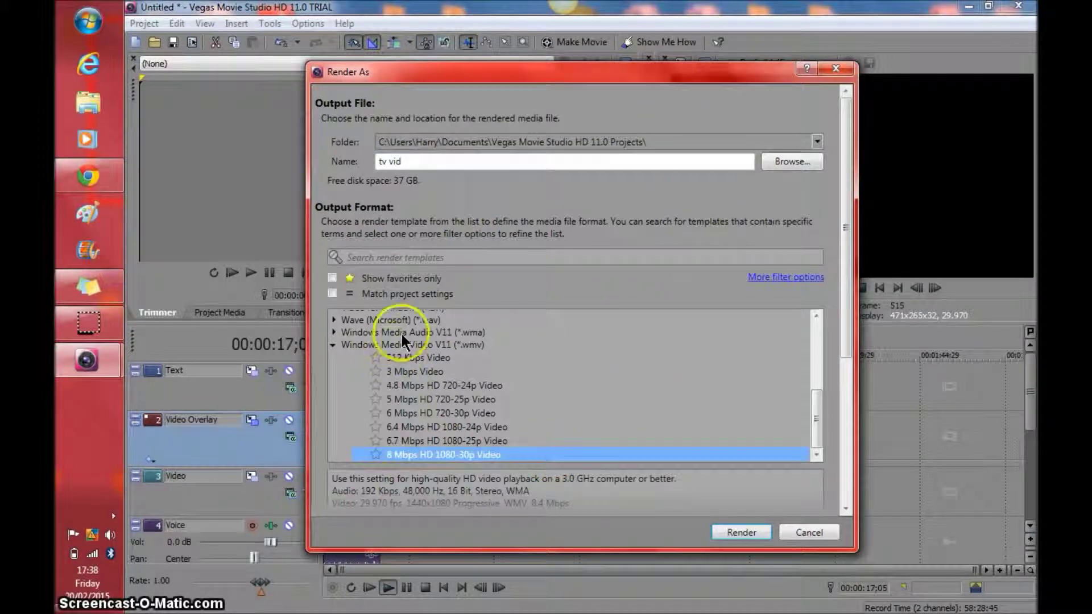
# - Render tv vid.wmv to 100%, then open the finished video to watch it
pyautogui.click(762, 533)
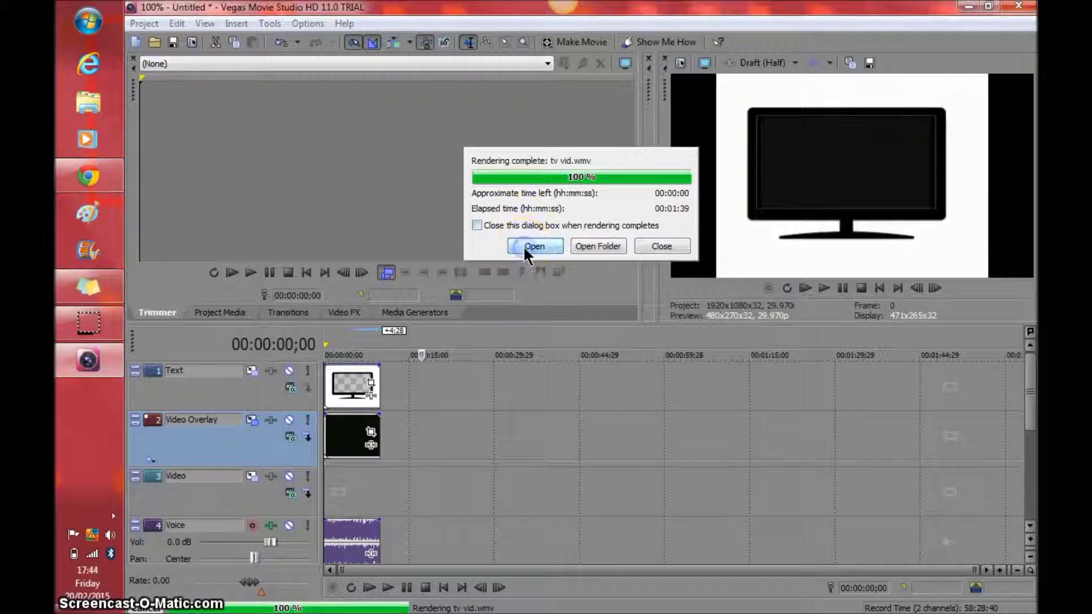
pyautogui.click(534, 247)
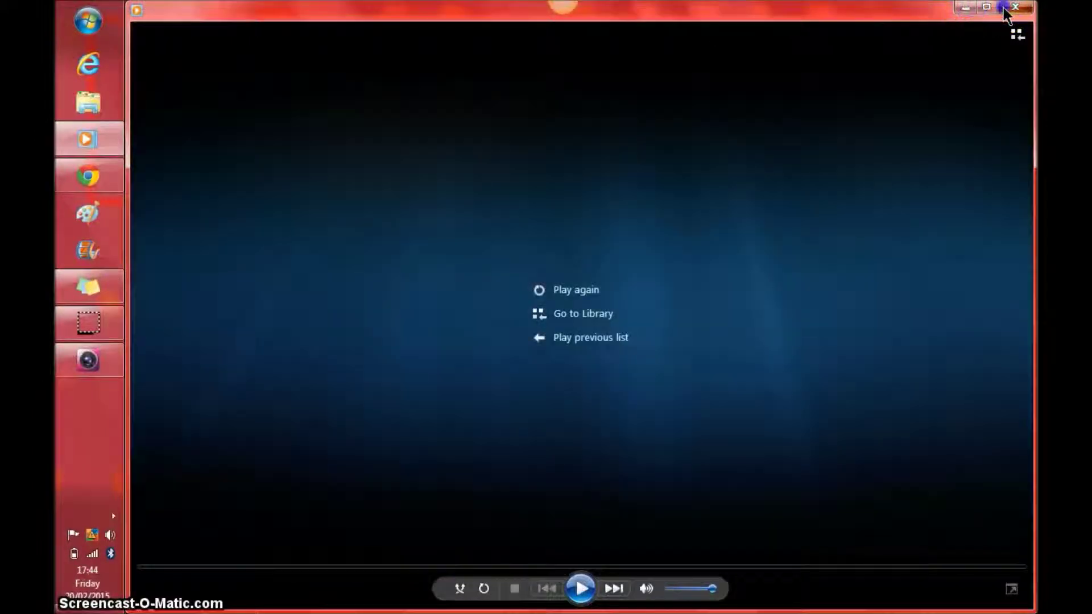
# - Close Windows Media Player after watching the rendered TV intro video
pyautogui.click(1015, 7)
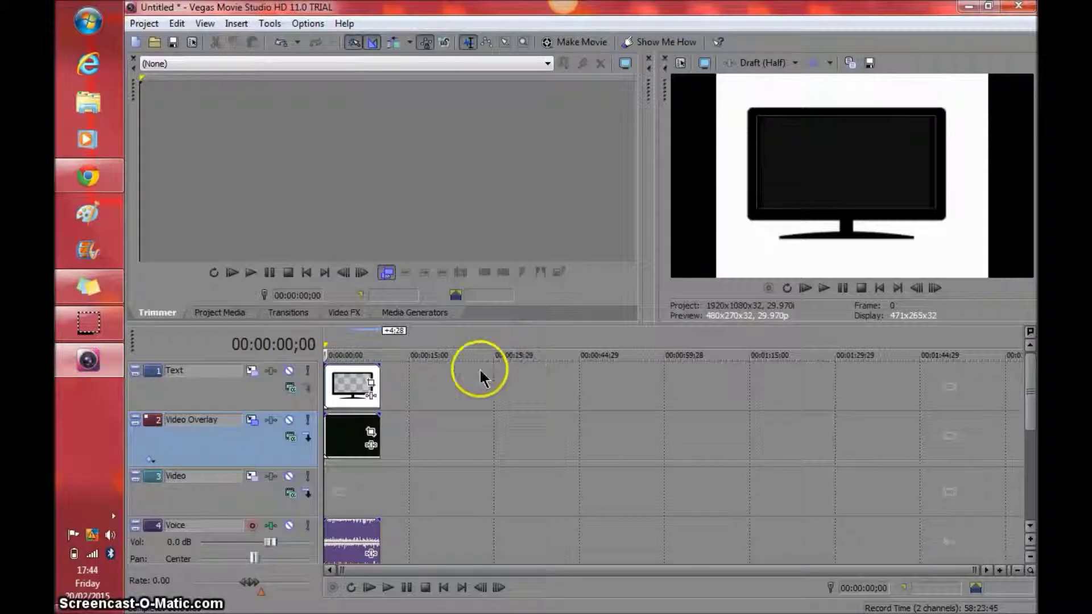